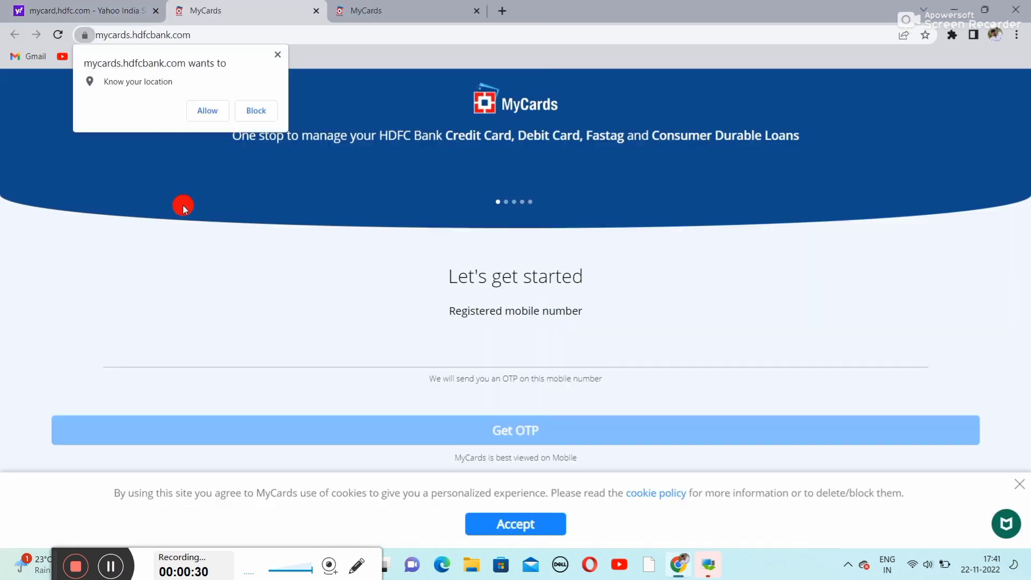
- Dismiss the location prompt, enter the registered mobile number and request an OTP
click(275, 53)
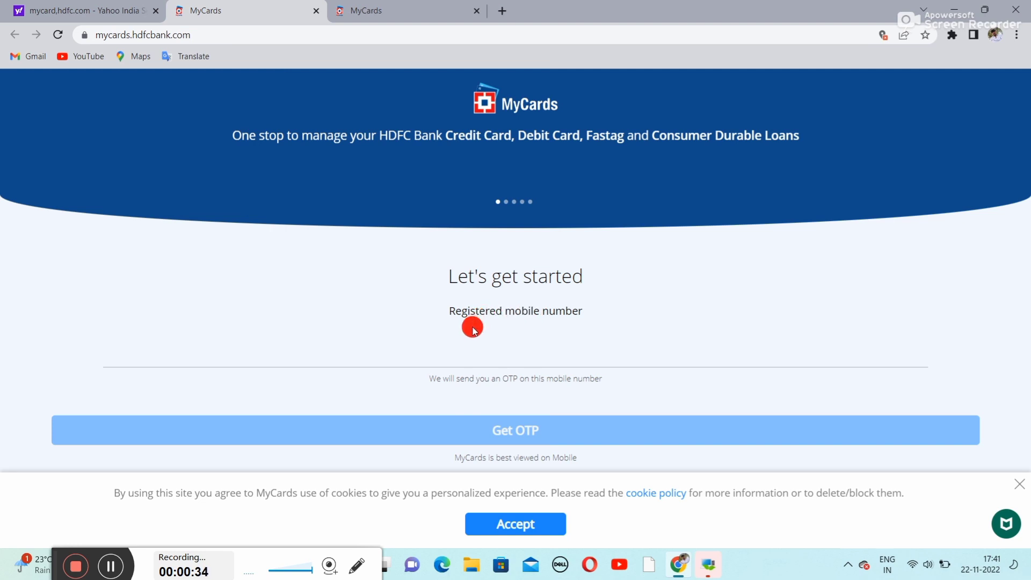
click(537, 361)
text(78)
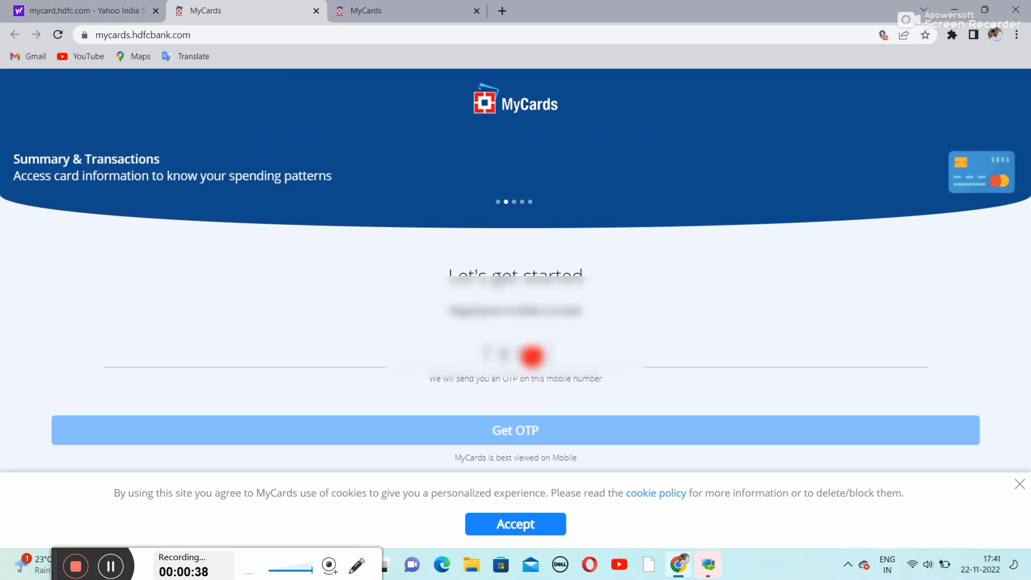
text(590404)
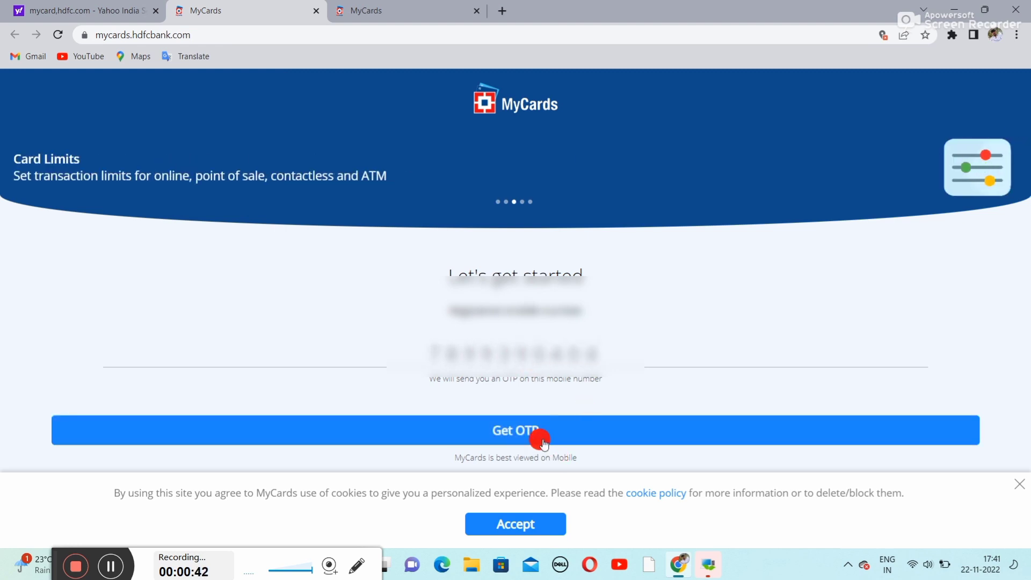
click(540, 437)
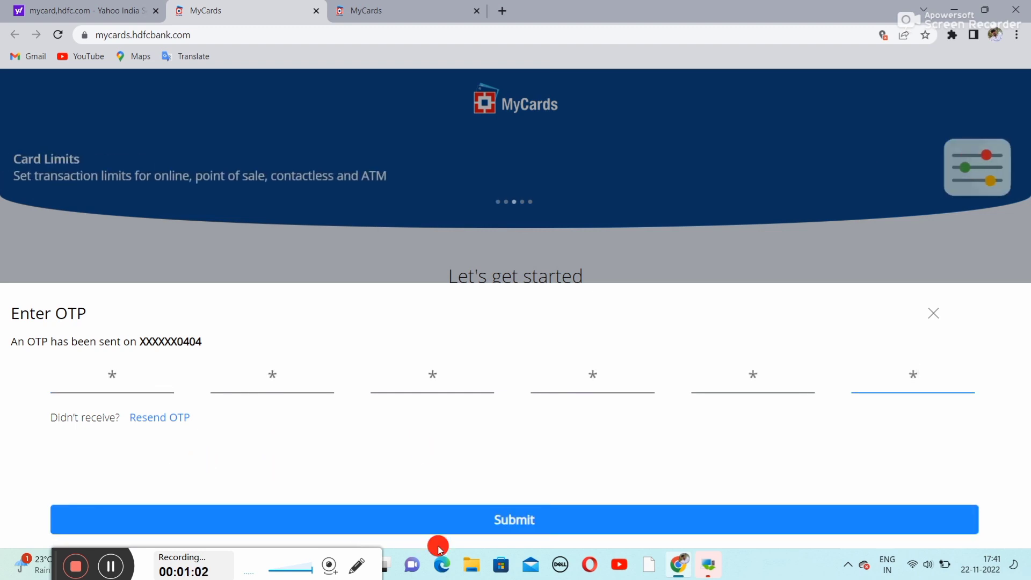
- Submit the OTP to sign in, then pick Credit Card as the product and continue
click(502, 520)
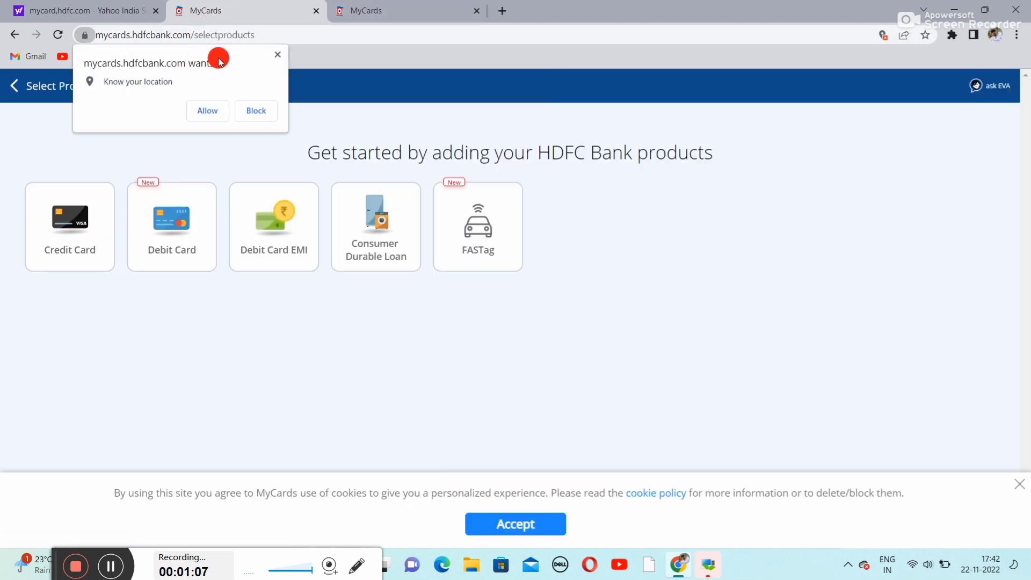
click(274, 52)
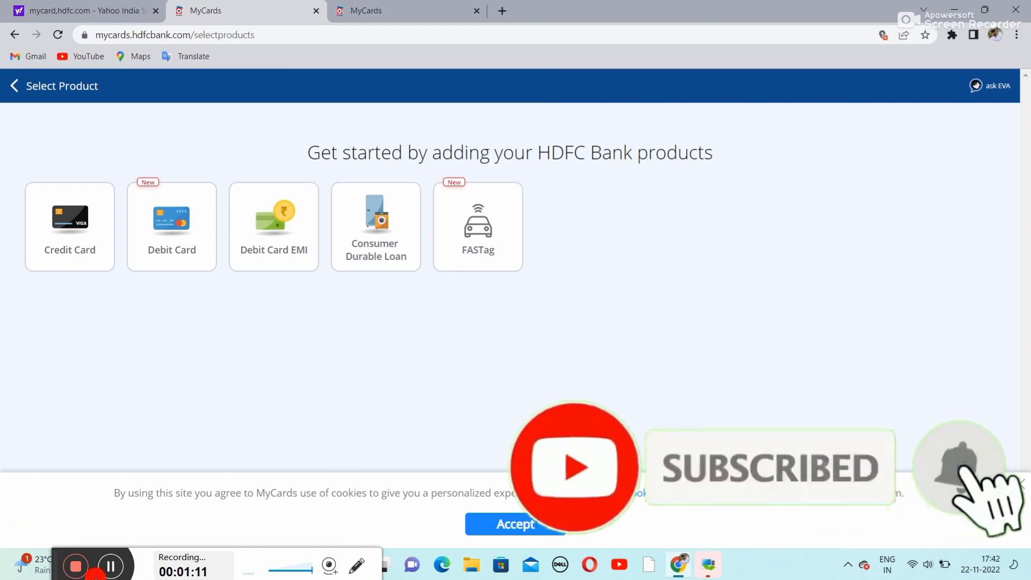
click(111, 566)
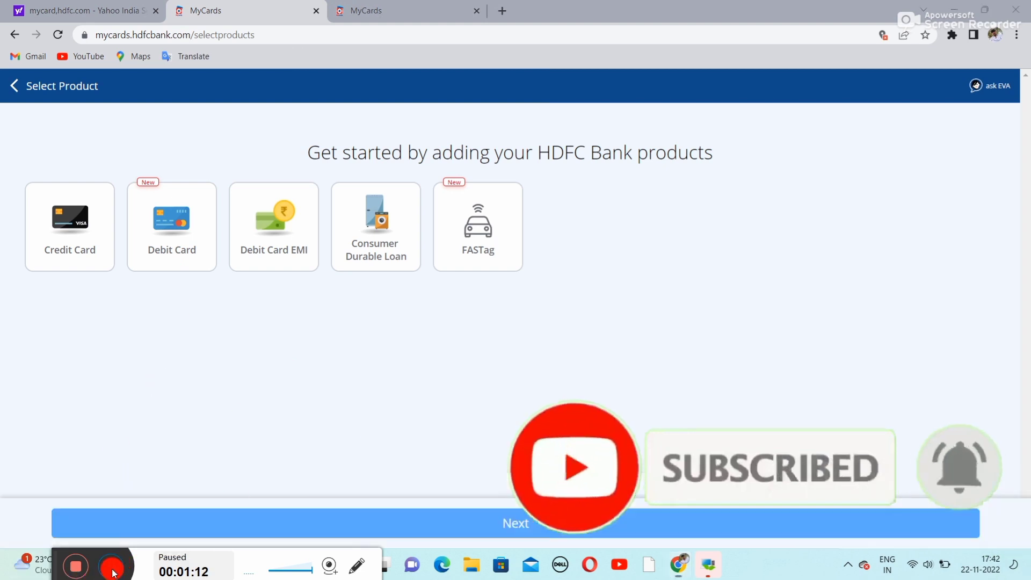
click(112, 570)
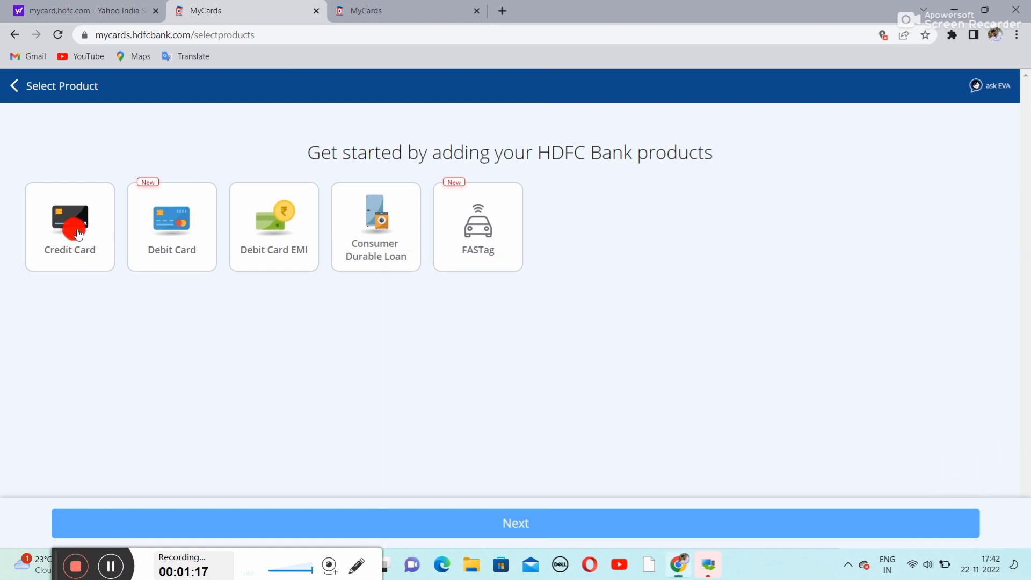
click(79, 235)
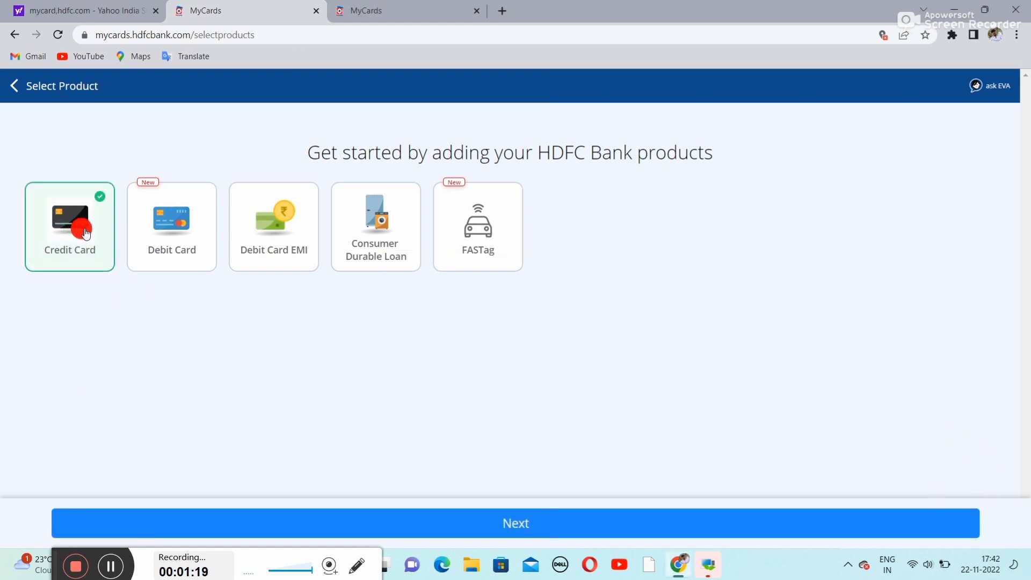
click(503, 529)
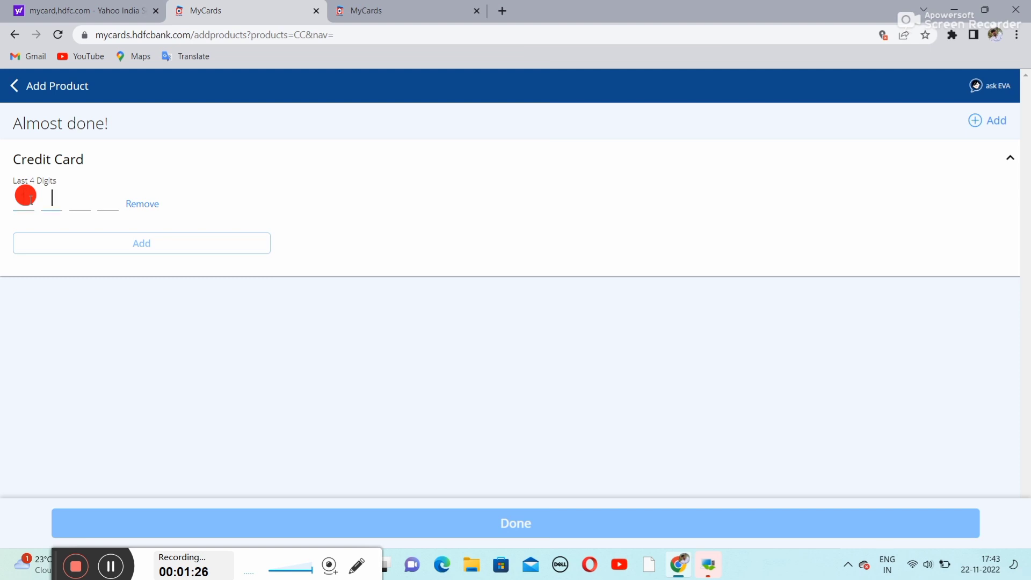
- Add the Freedom credit card using its last four digits and finish to the home page
text(6)
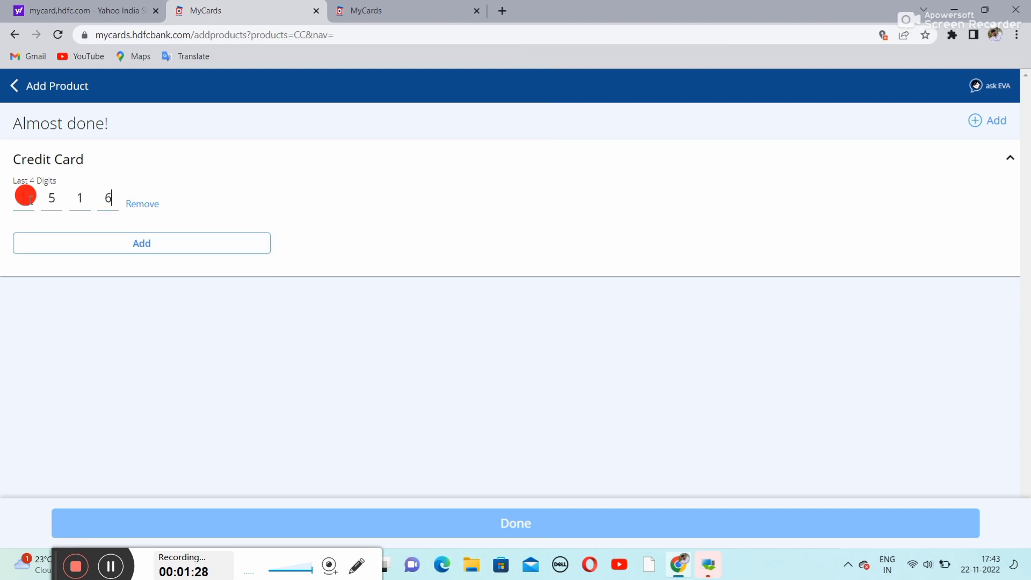
click(147, 242)
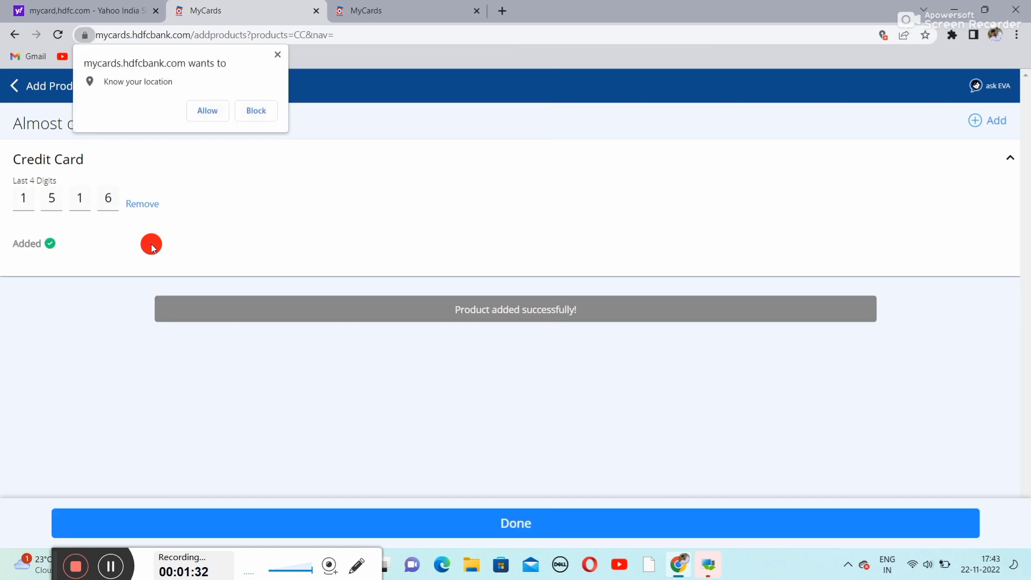
click(274, 58)
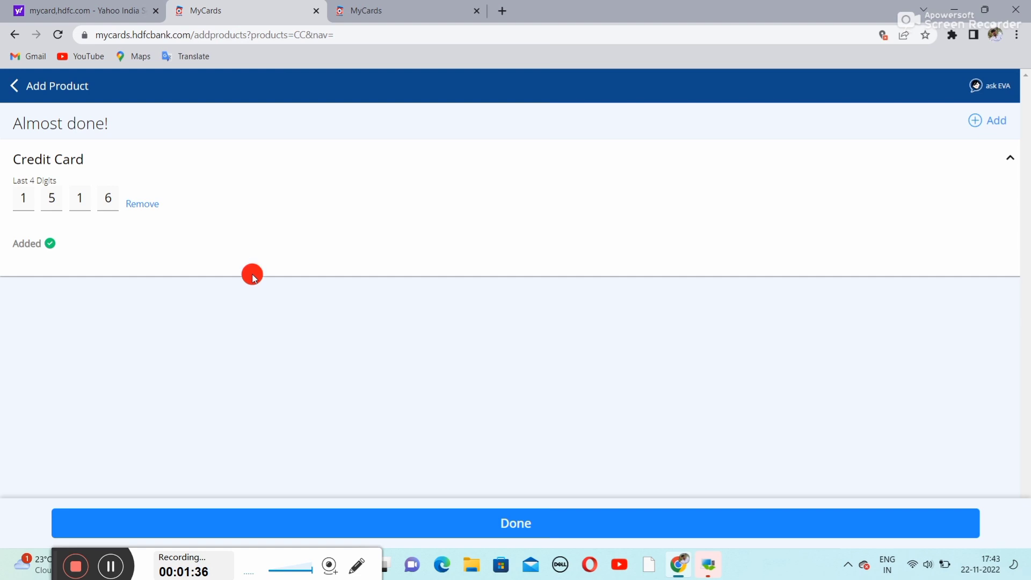
click(532, 523)
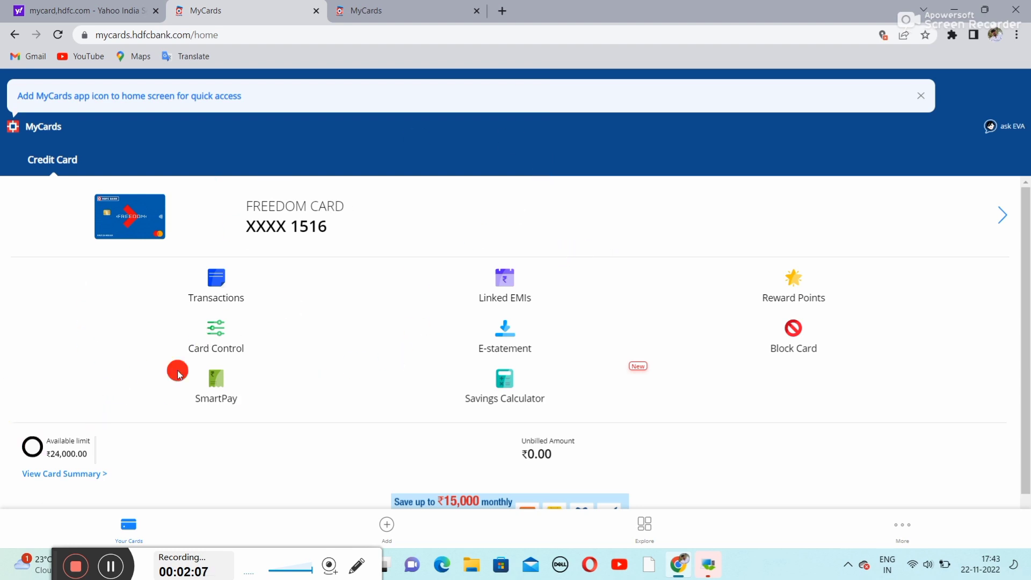
- Open the Freedom Card's Card Control page and review its domestic and international limits
click(110, 566)
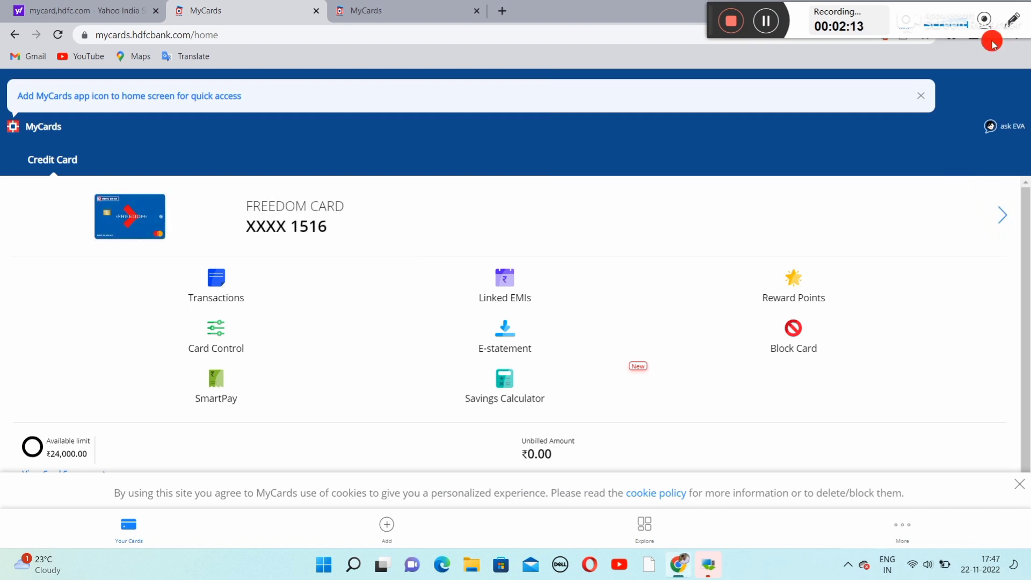
click(983, 203)
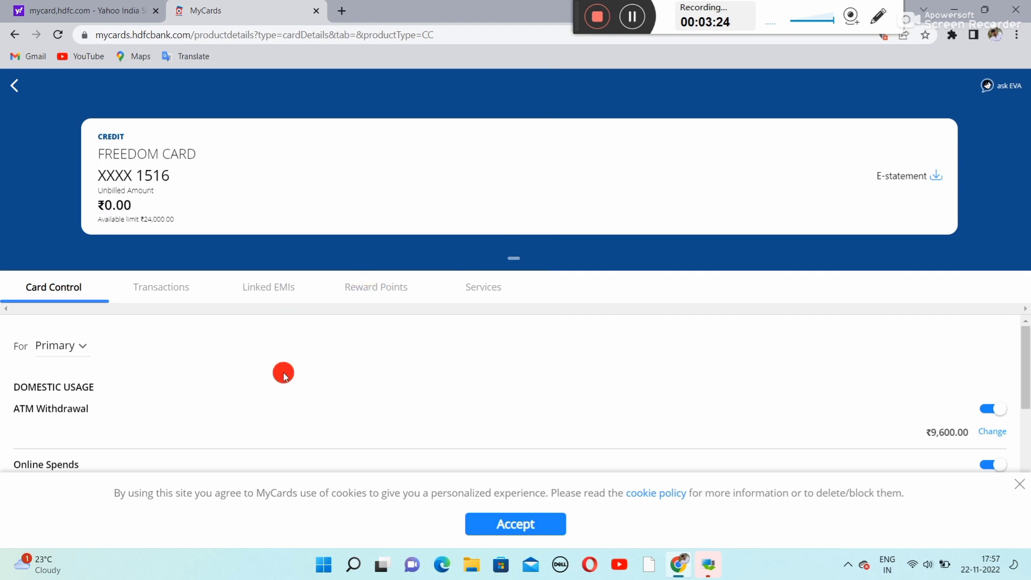
scroll(267, 358, down, 5)
scroll(267, 358, up, 5)
scroll(194, 341, down, 3)
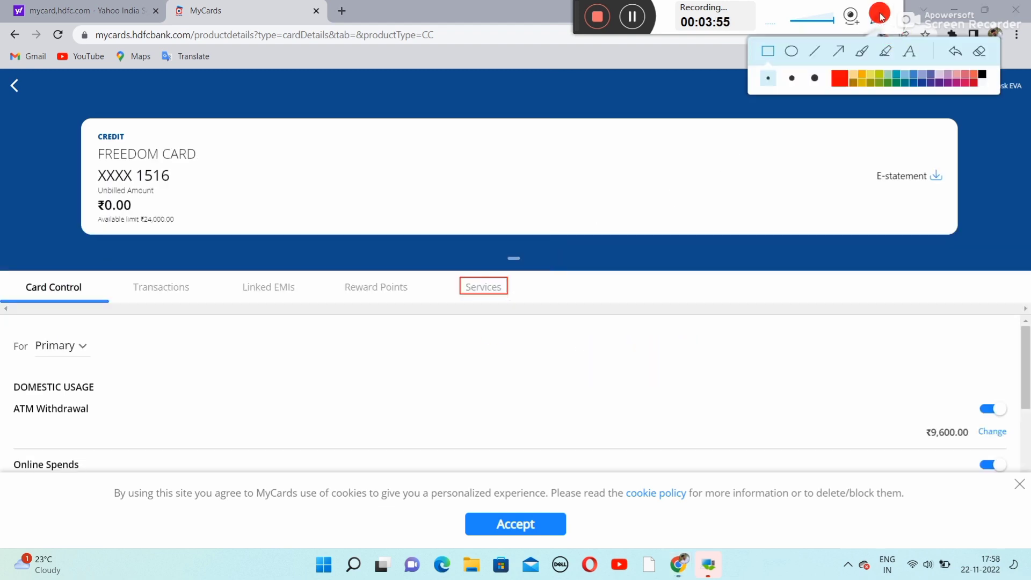
- Bring up the Freedom Card's Services tab
click(879, 16)
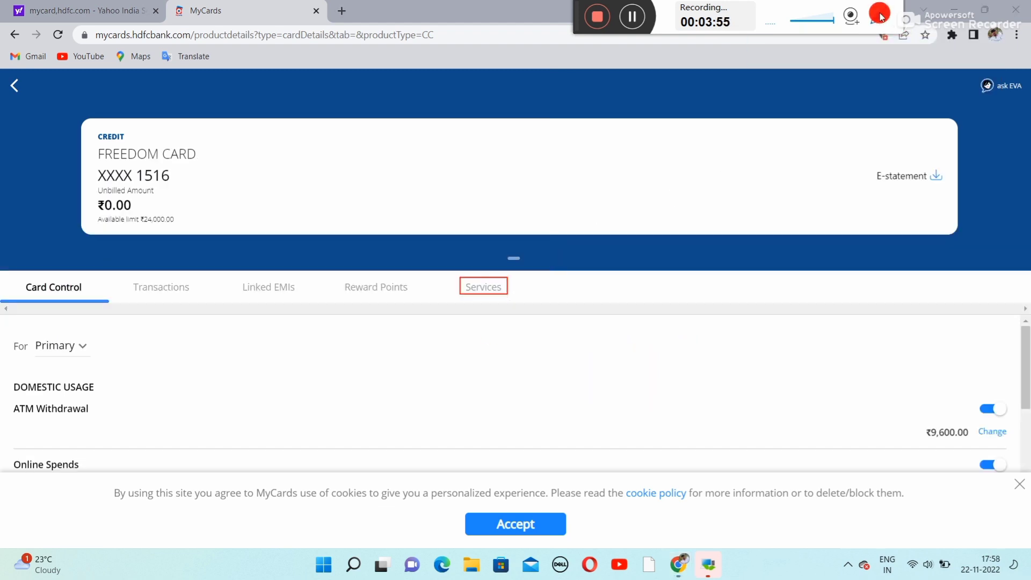
click(878, 16)
click(952, 59)
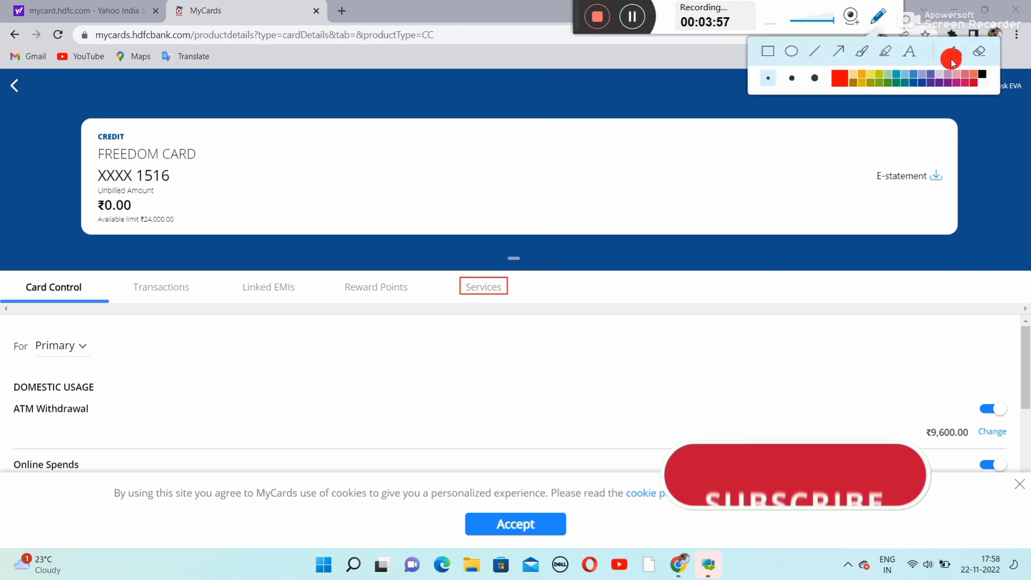
click(952, 59)
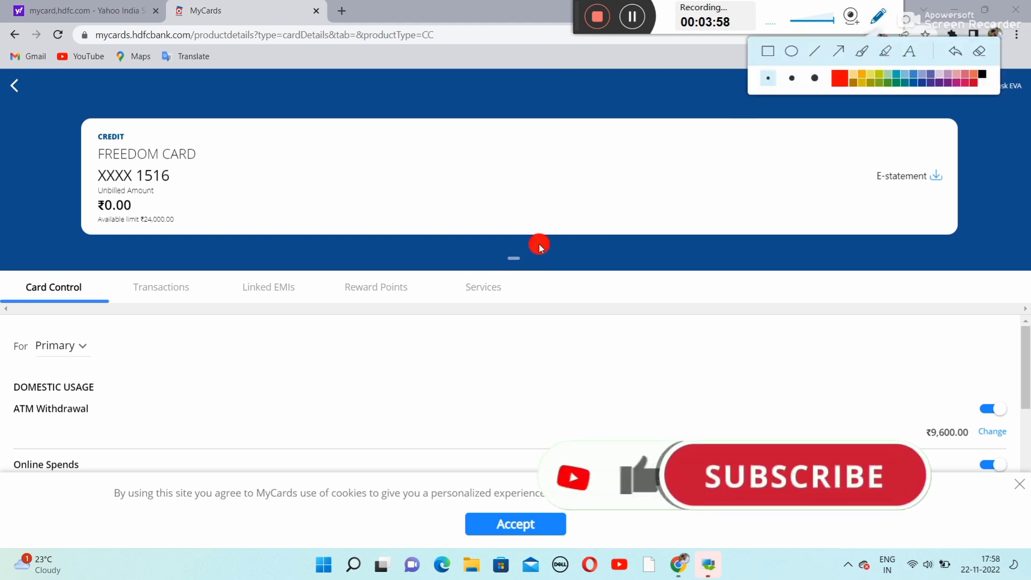
click(483, 290)
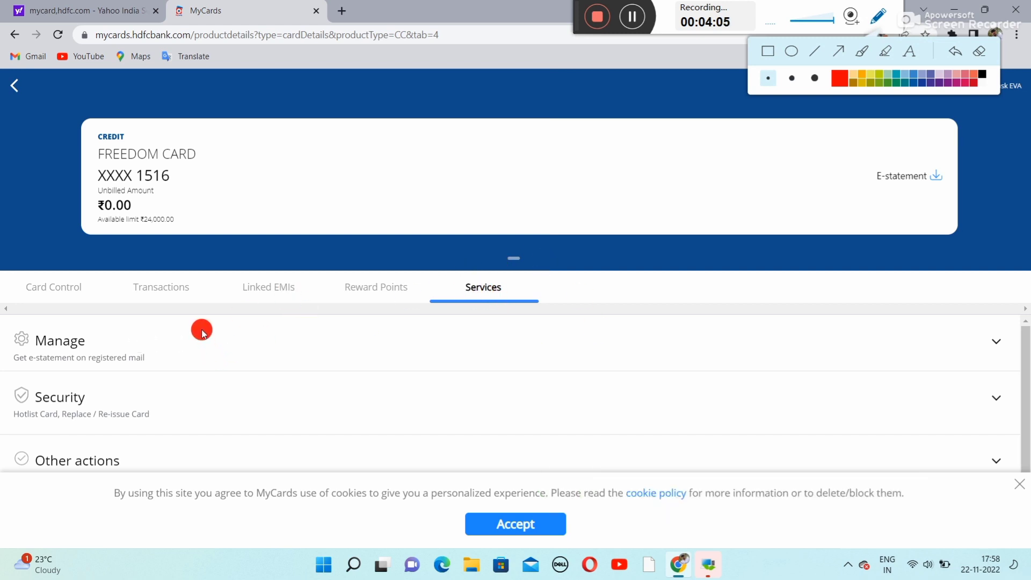
scroll(203, 333, down, 1)
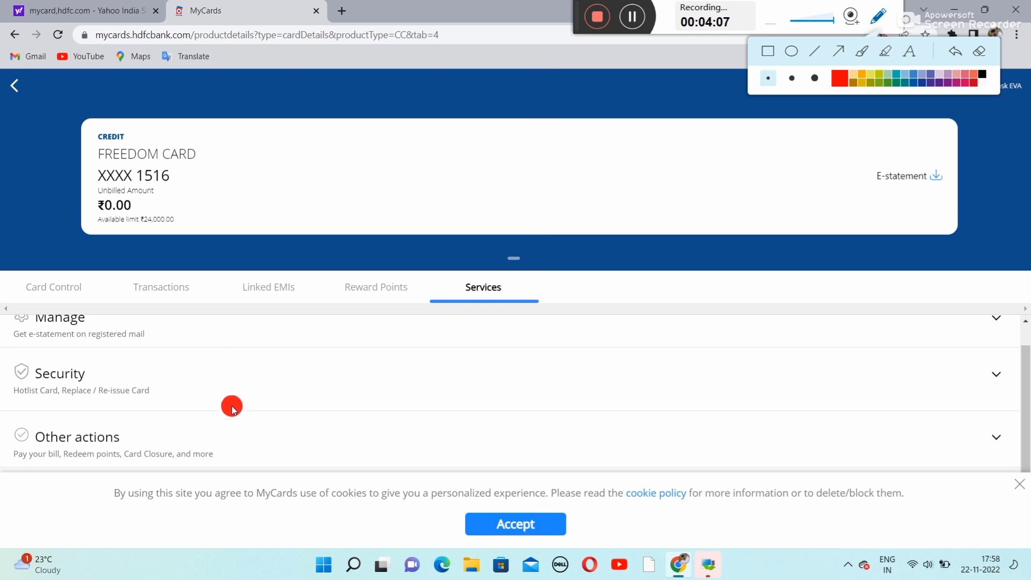
- Accept the cookie notice and expand Other actions to reveal Card Closure and Raise Dispute
click(1019, 488)
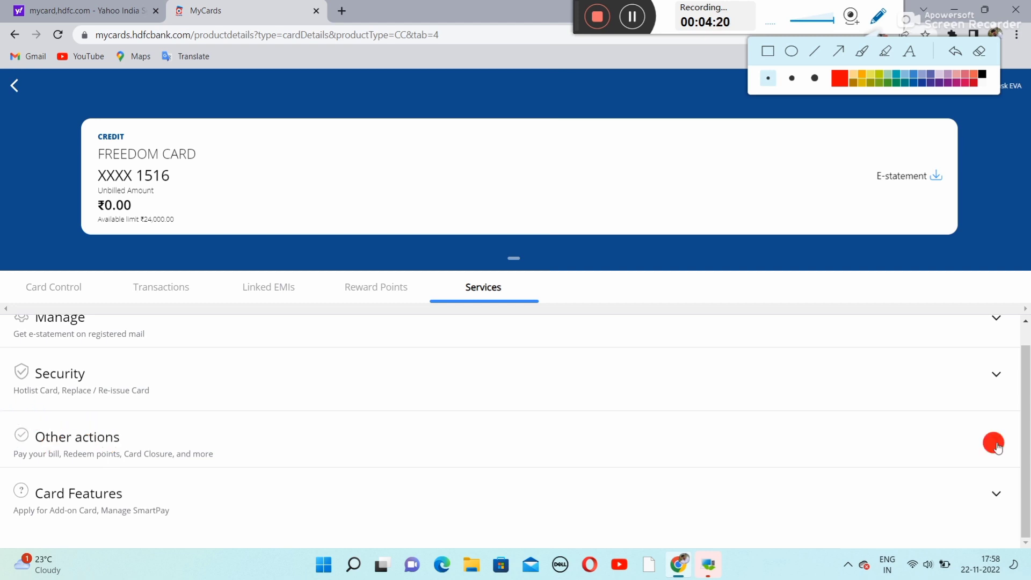
click(995, 444)
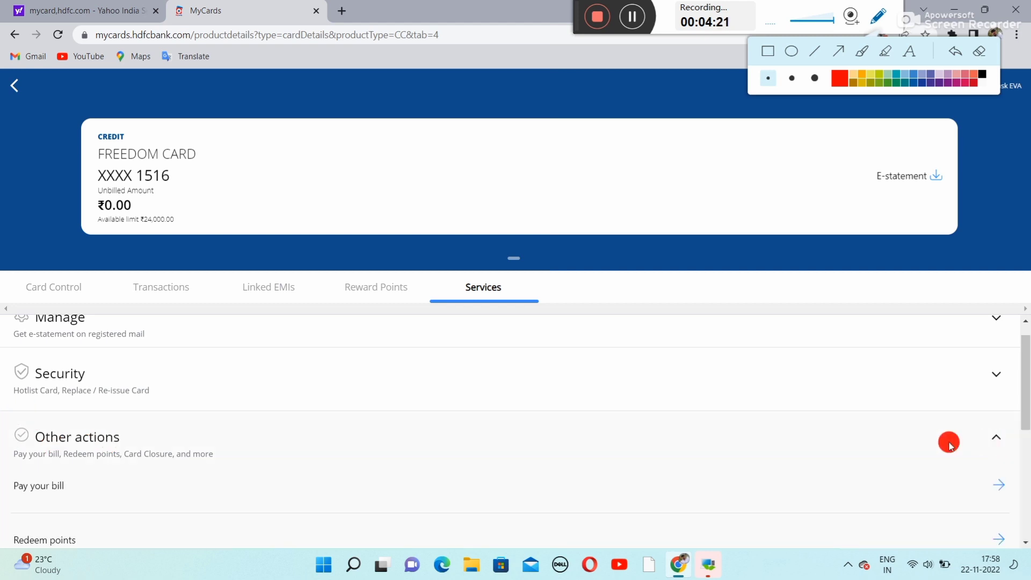
scroll(642, 459, down, 5)
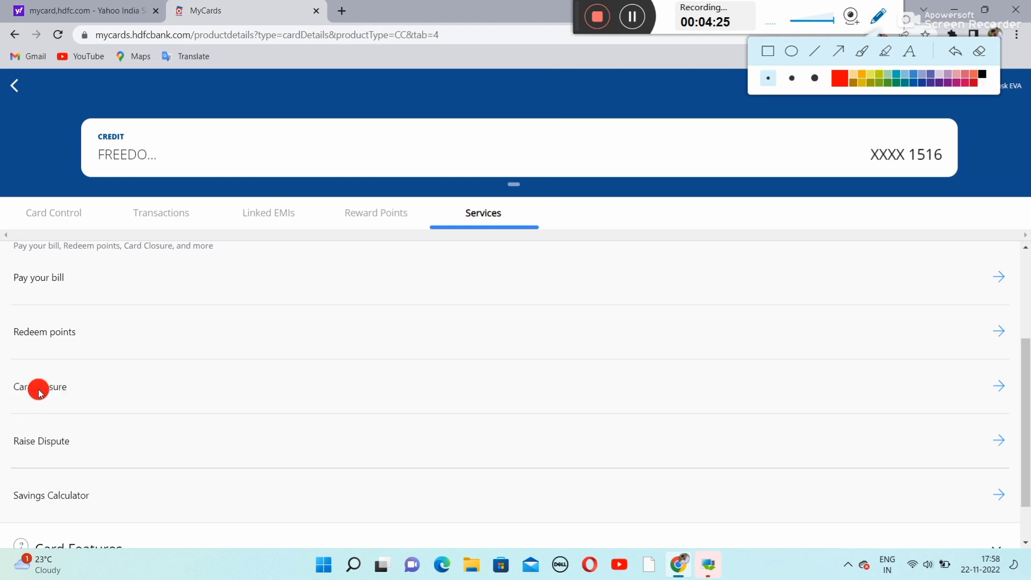
scroll(134, 392, up, 4)
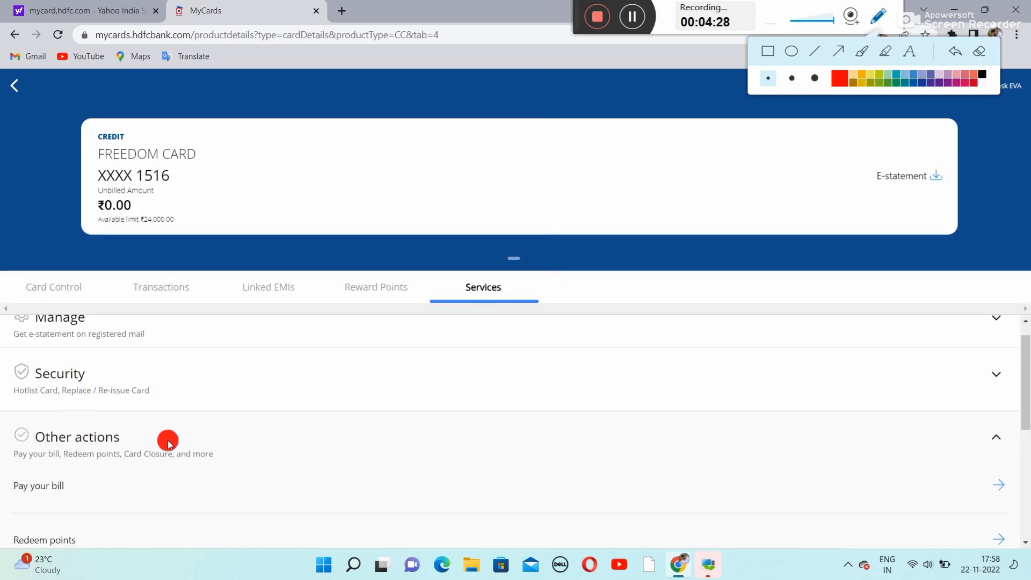
scroll(168, 442, down, 4)
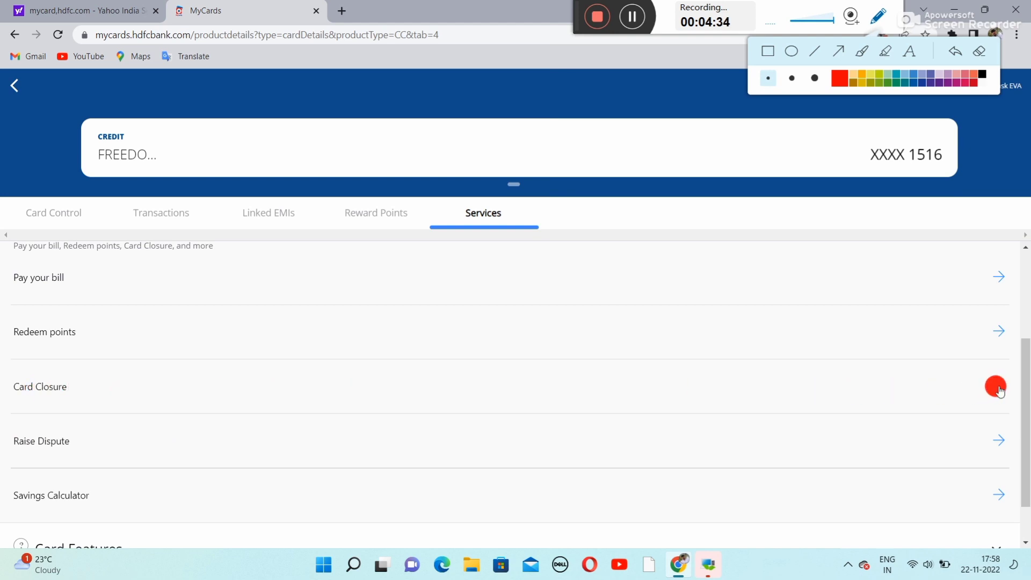
- Start Card Closure with reason 'Insufficient credit limit / Inappropriate card type' and continue
click(998, 388)
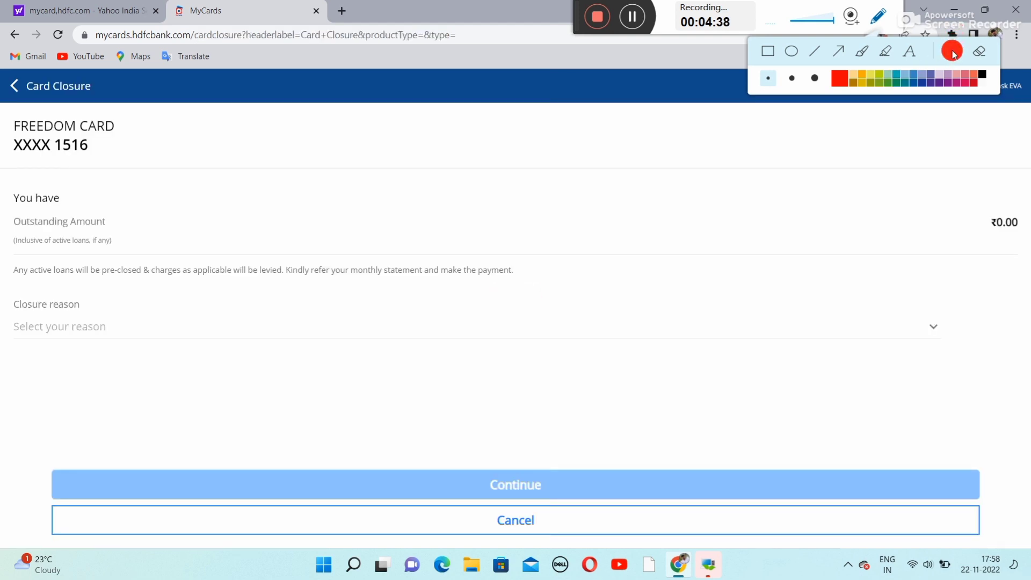
click(878, 19)
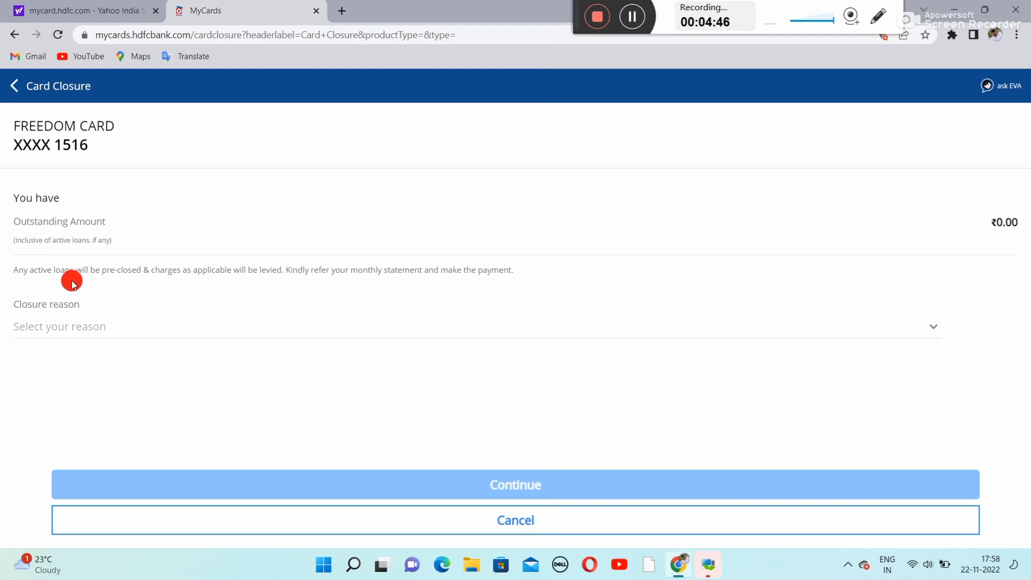
click(39, 328)
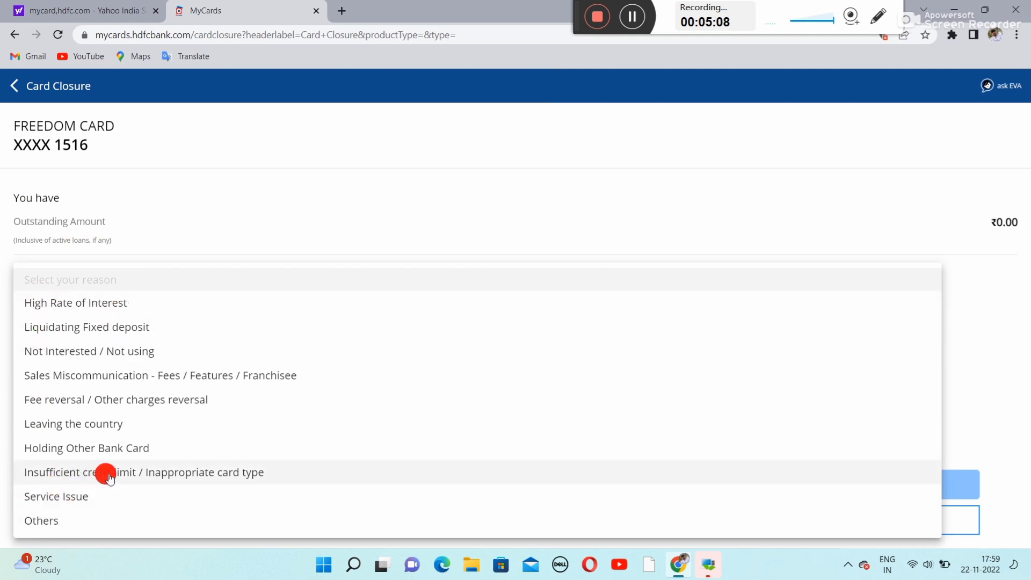
click(74, 477)
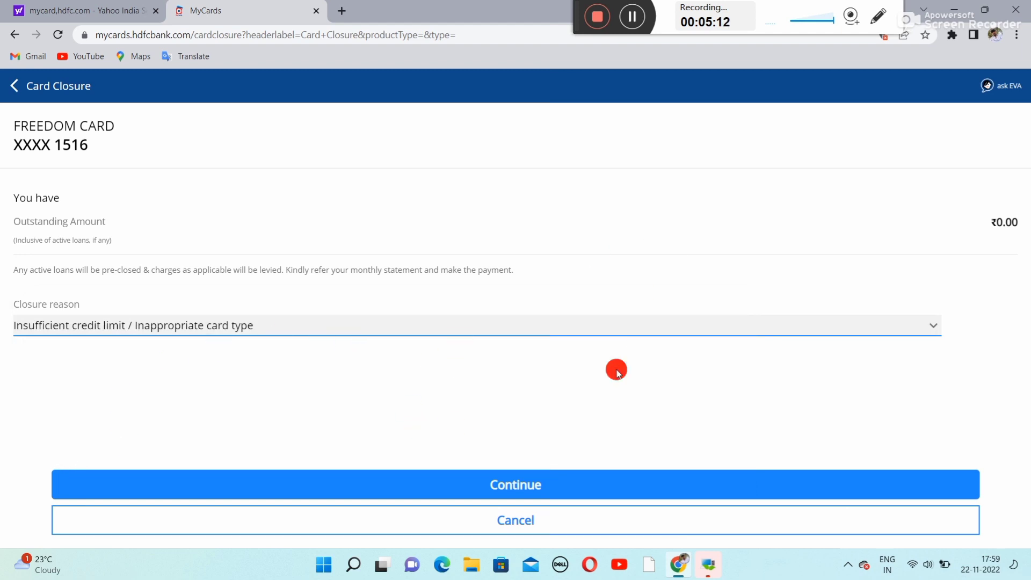
click(497, 486)
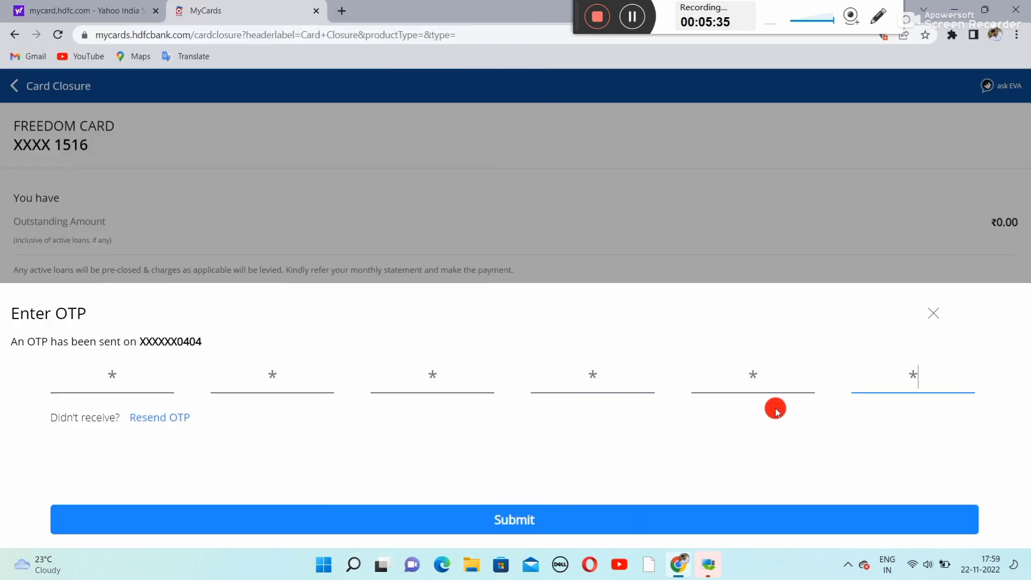
- Submit the entered OTP to confirm the Freedom Card closure request
click(500, 522)
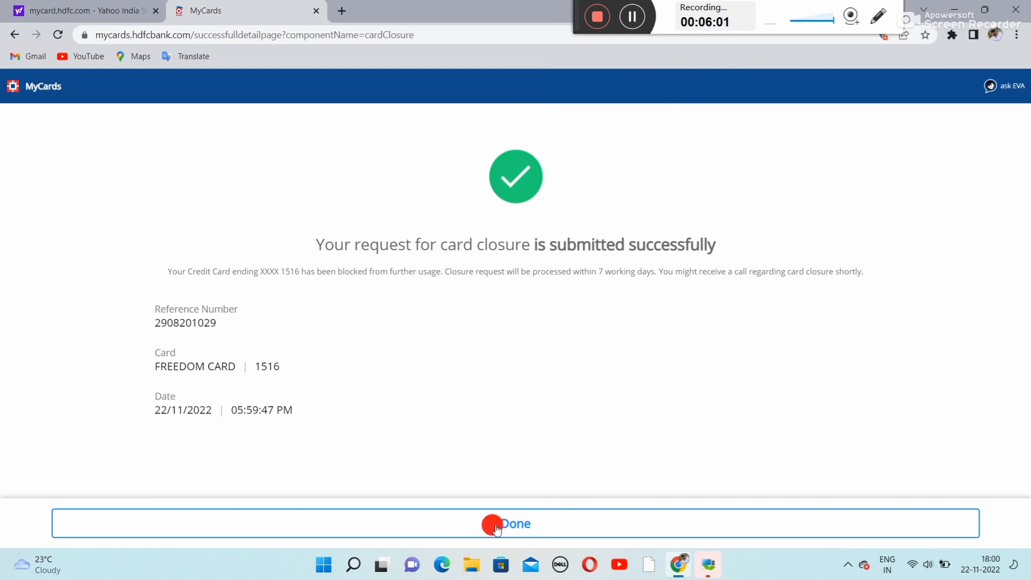
- Close the closure success page and scroll through the MyCards home page
click(517, 527)
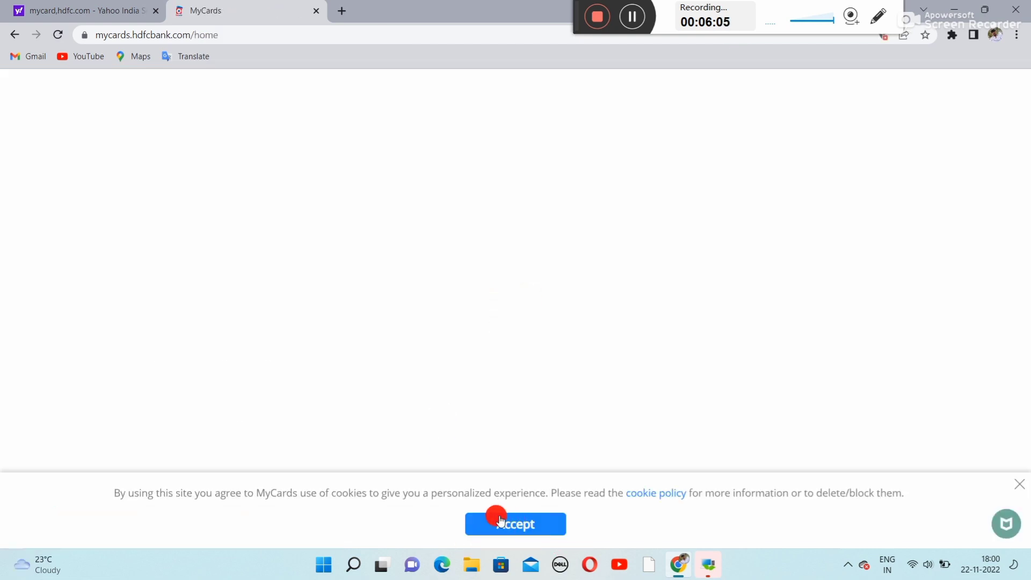
scroll(696, 283, down, 3)
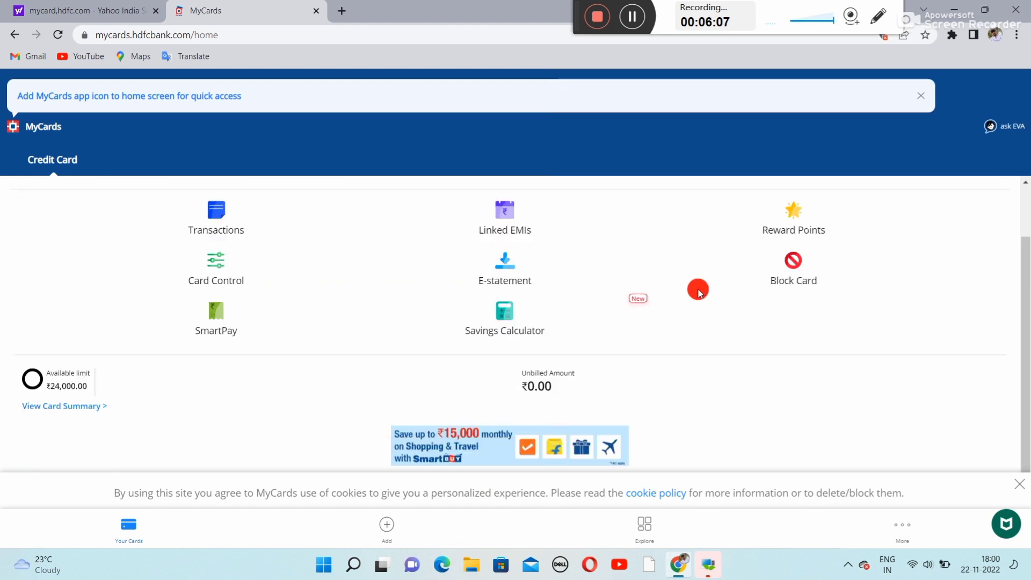
scroll(675, 364, up, 3)
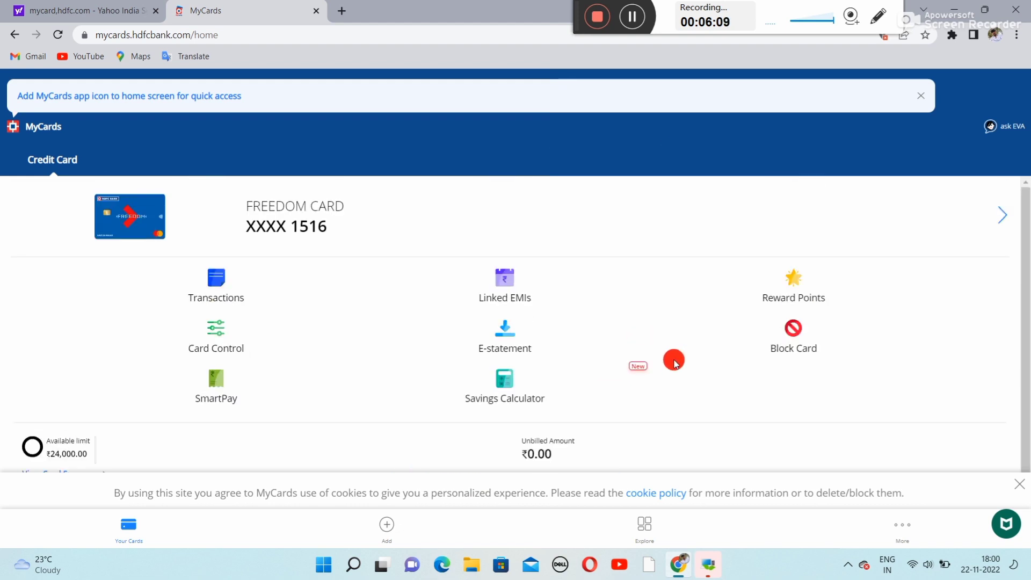
scroll(675, 363, down, 3)
scroll(675, 363, up, 3)
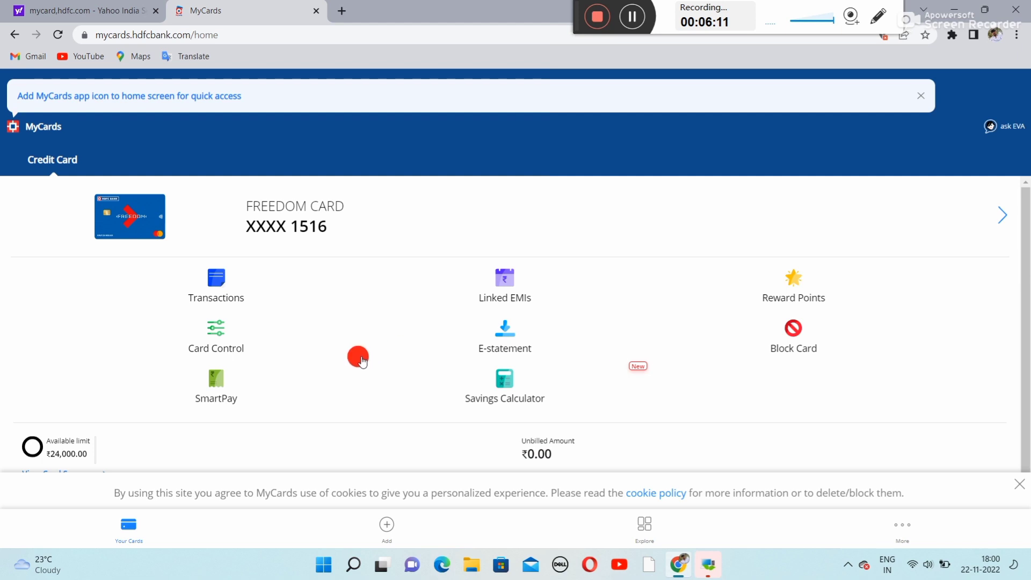
scroll(767, 334, down, 3)
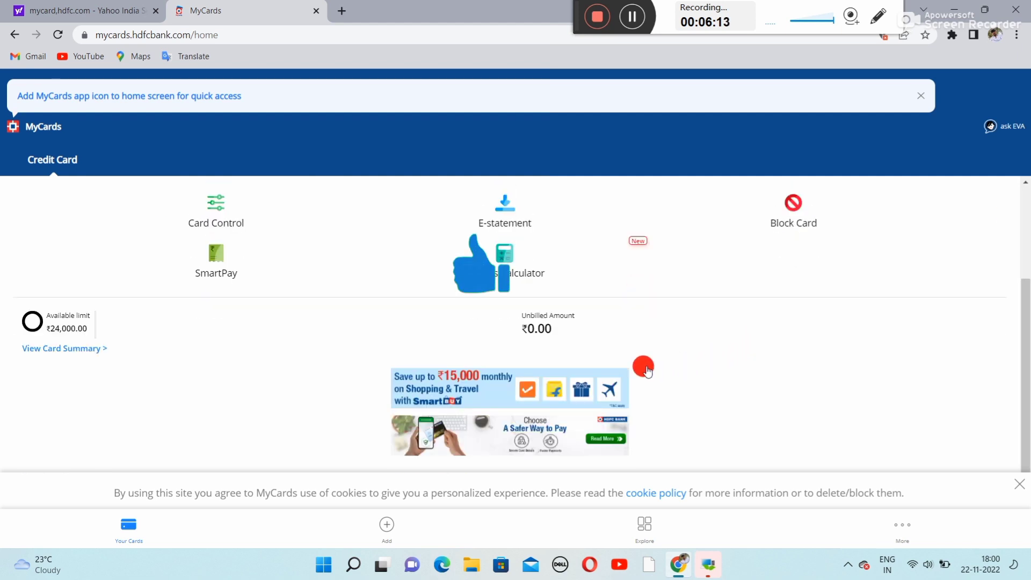